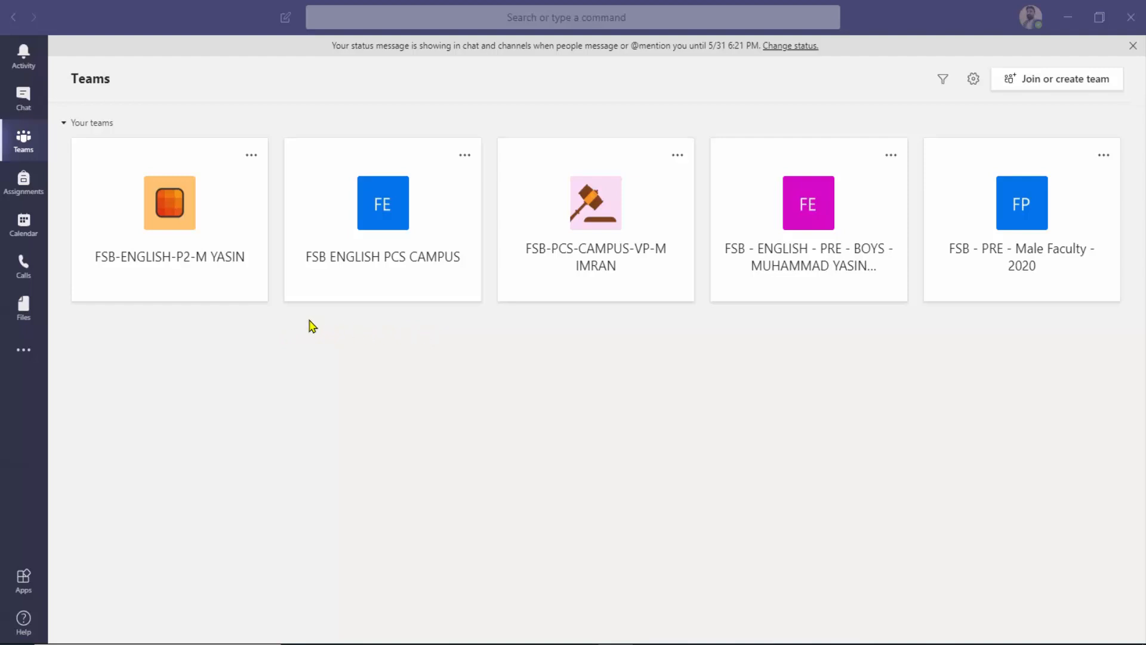
# In the FSB English P2 class team, start a quiz assignment with a new form and create a new quiz in Microsoft Forms.
pyautogui.click(206, 265)
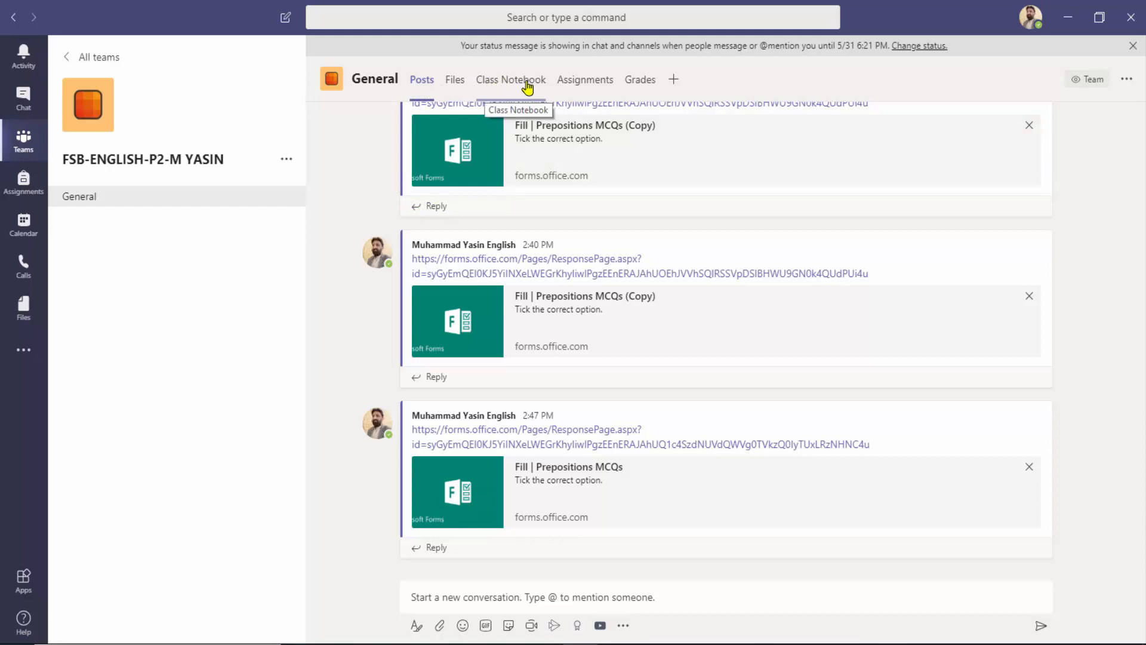
pyautogui.click(578, 86)
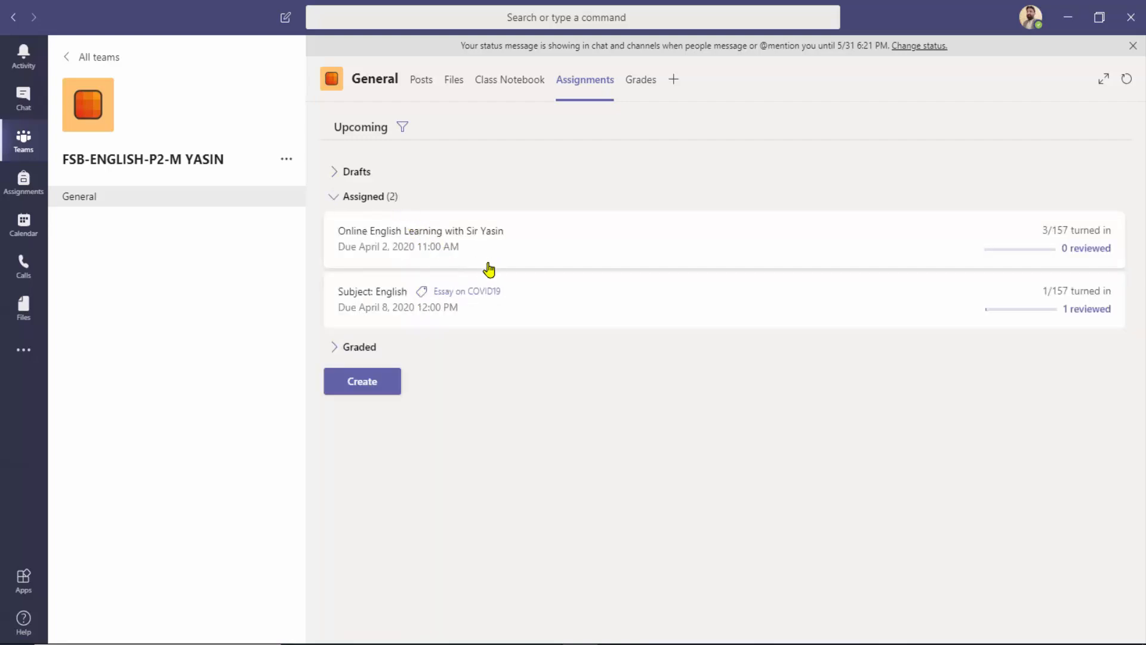
pyautogui.click(358, 383)
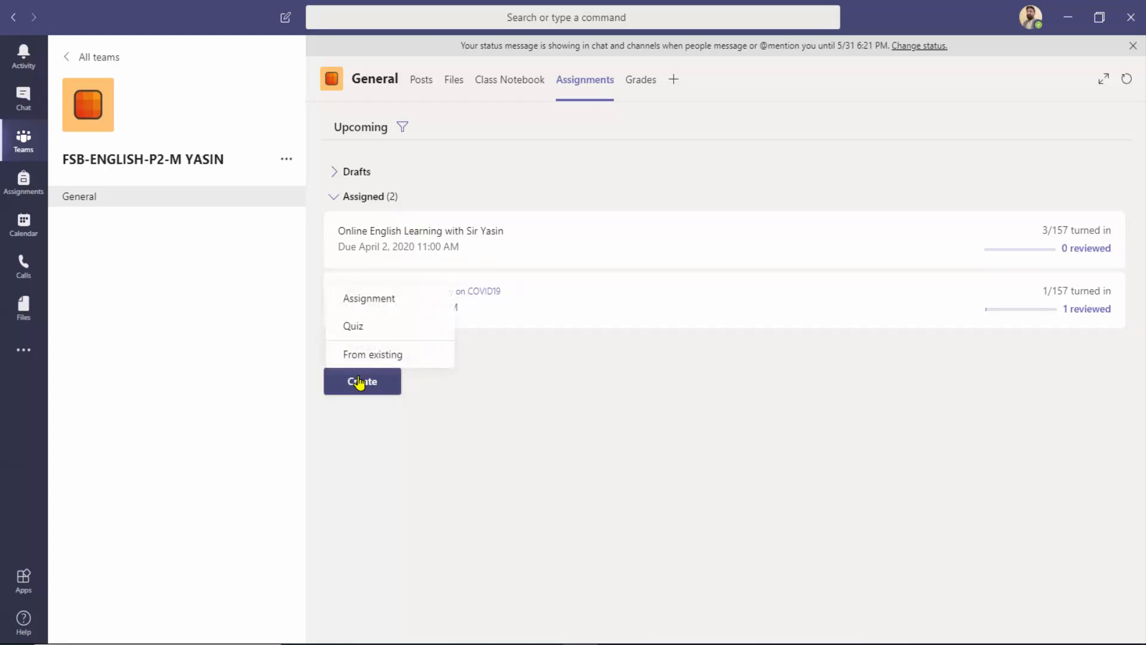
pyautogui.click(359, 326)
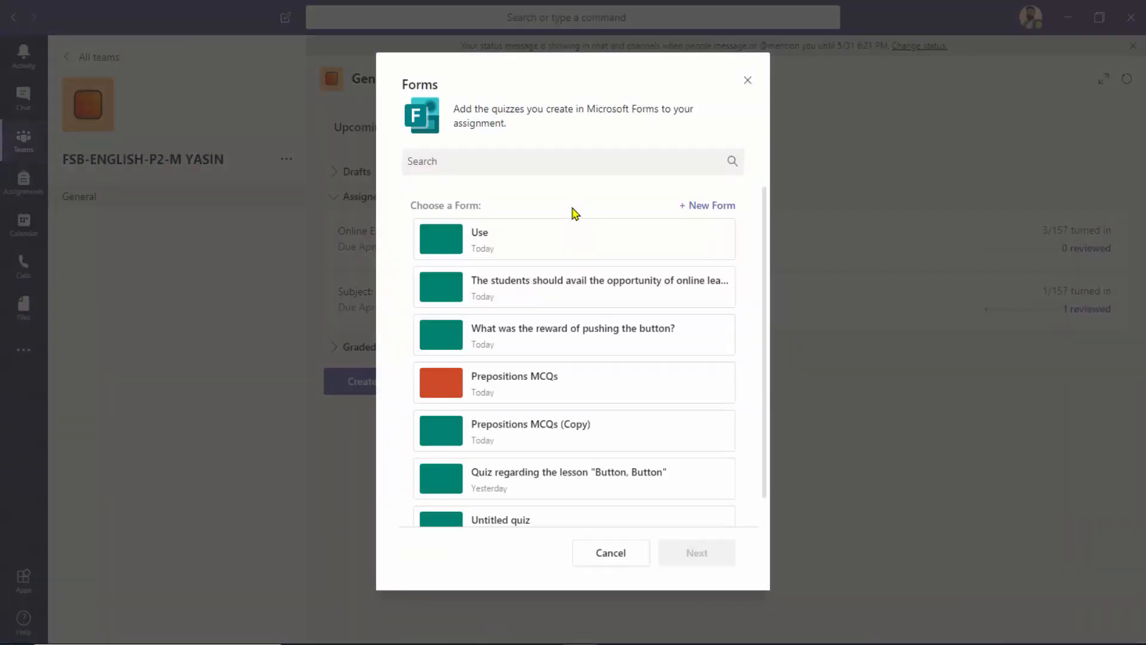
pyautogui.click(702, 211)
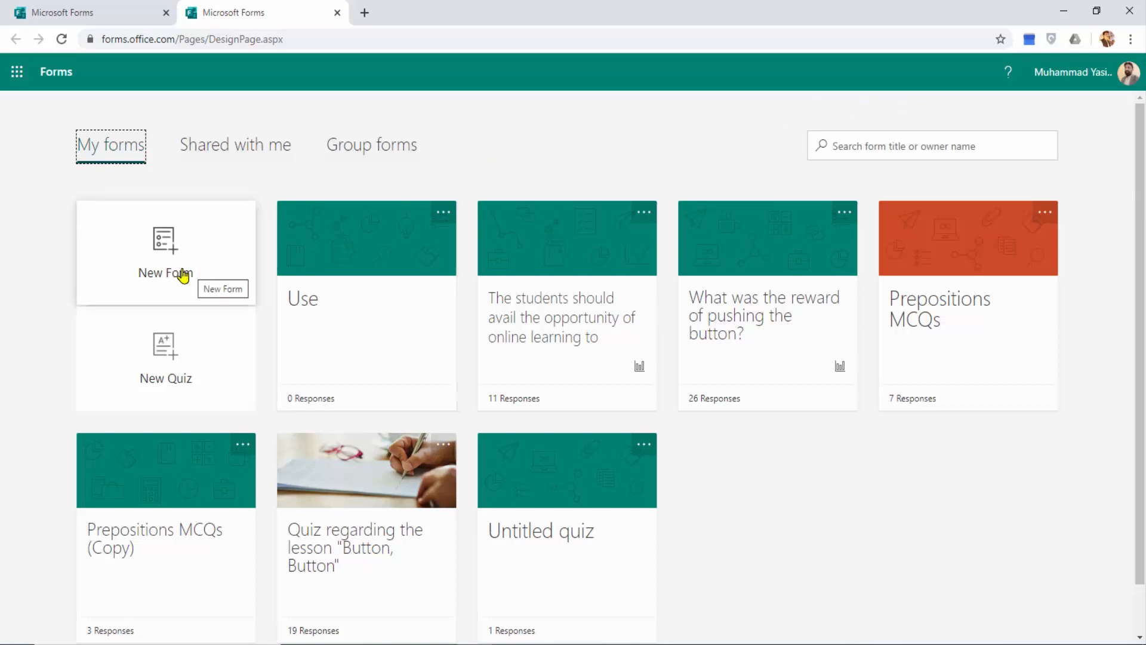
pyautogui.click(173, 357)
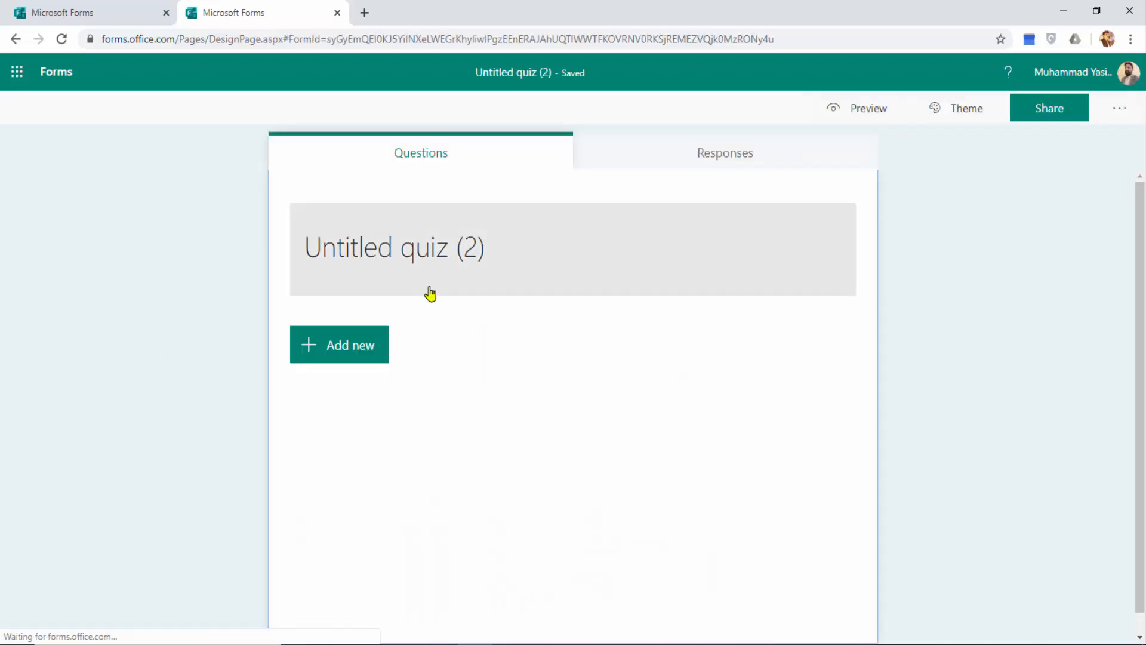
# Title the quiz "USE OF PREPOSITION" and enter the description "Tick the correct option.".
pyautogui.click(427, 255)
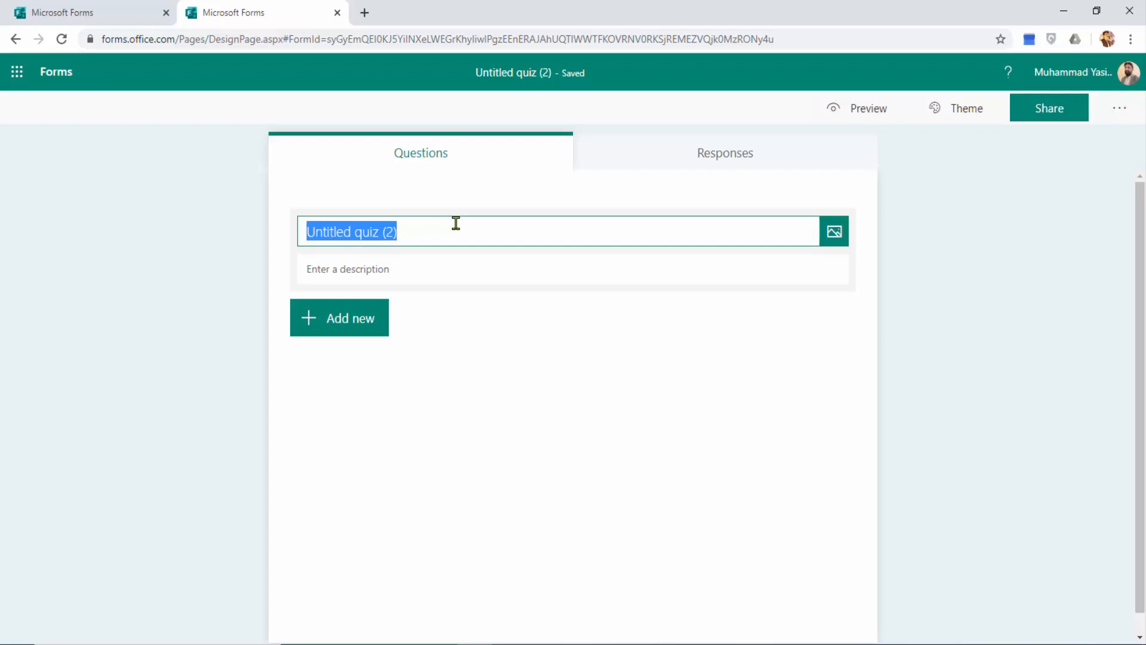
pyautogui.write('U')
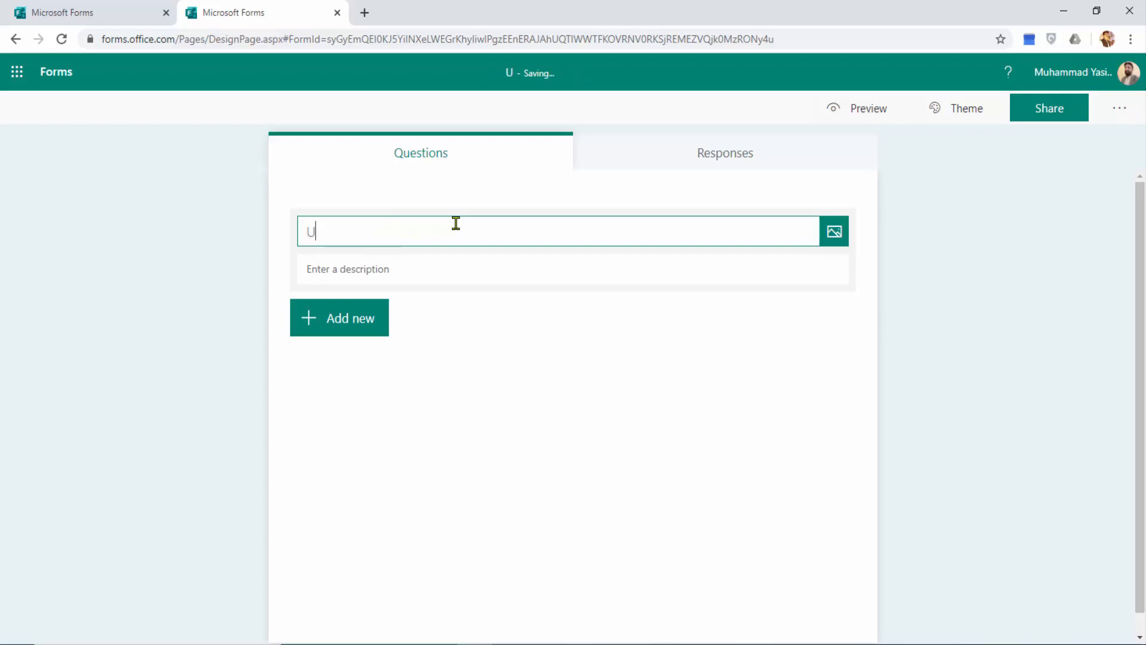
pyautogui.write('SE OF PREPOSITION')
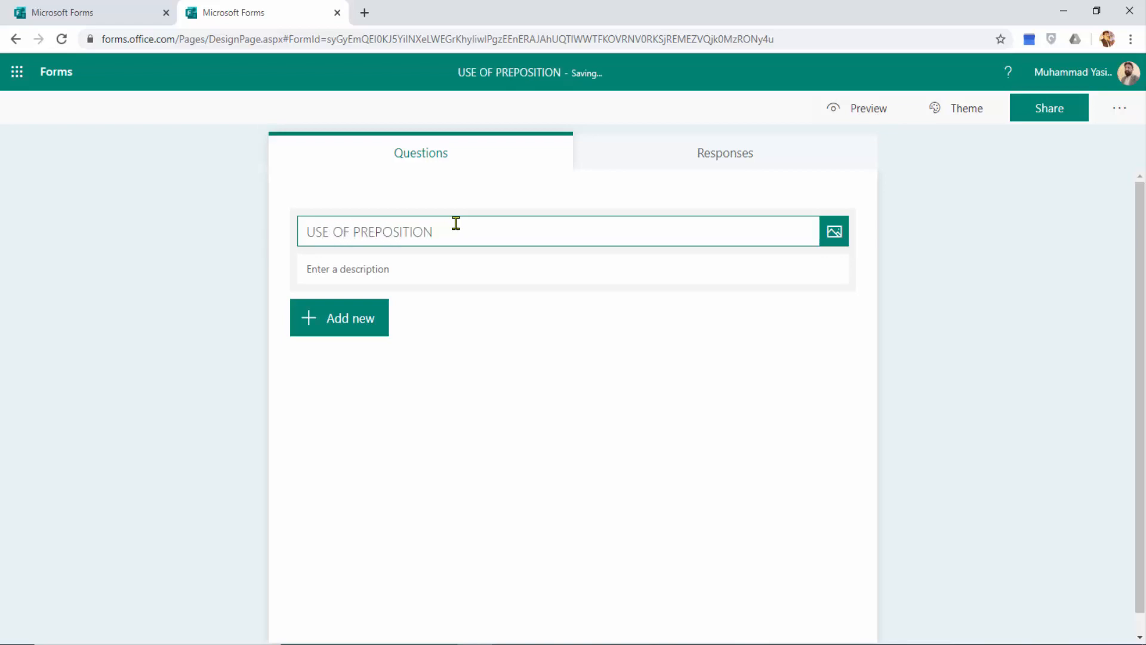
pyautogui.press('Tab')
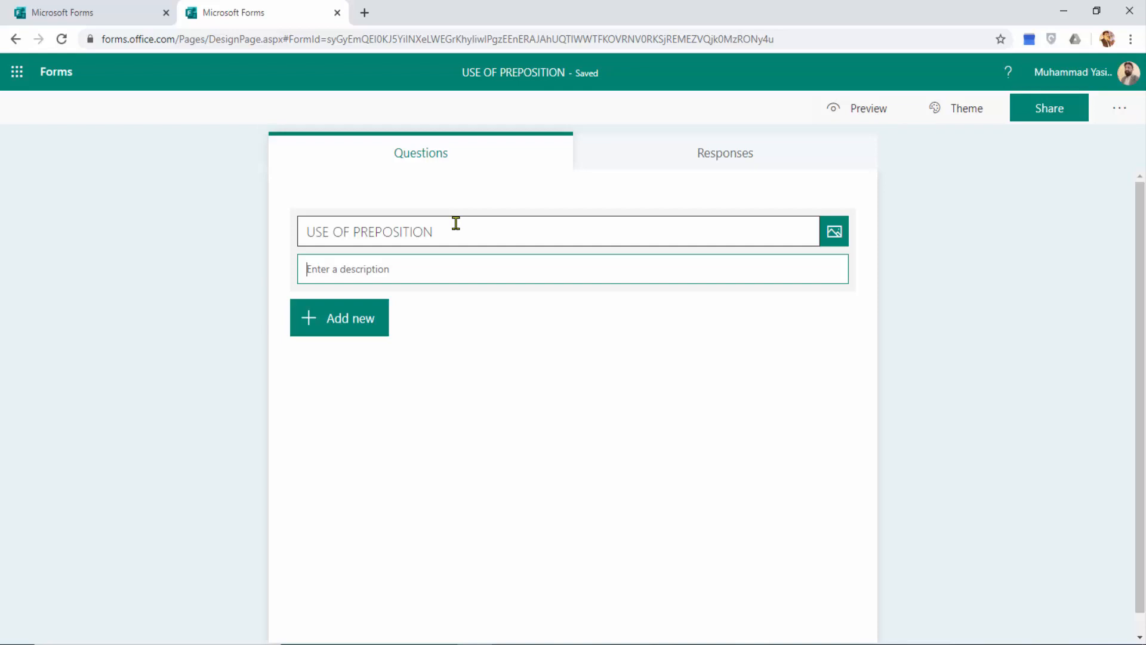
pyautogui.write('Tick the correct option.')
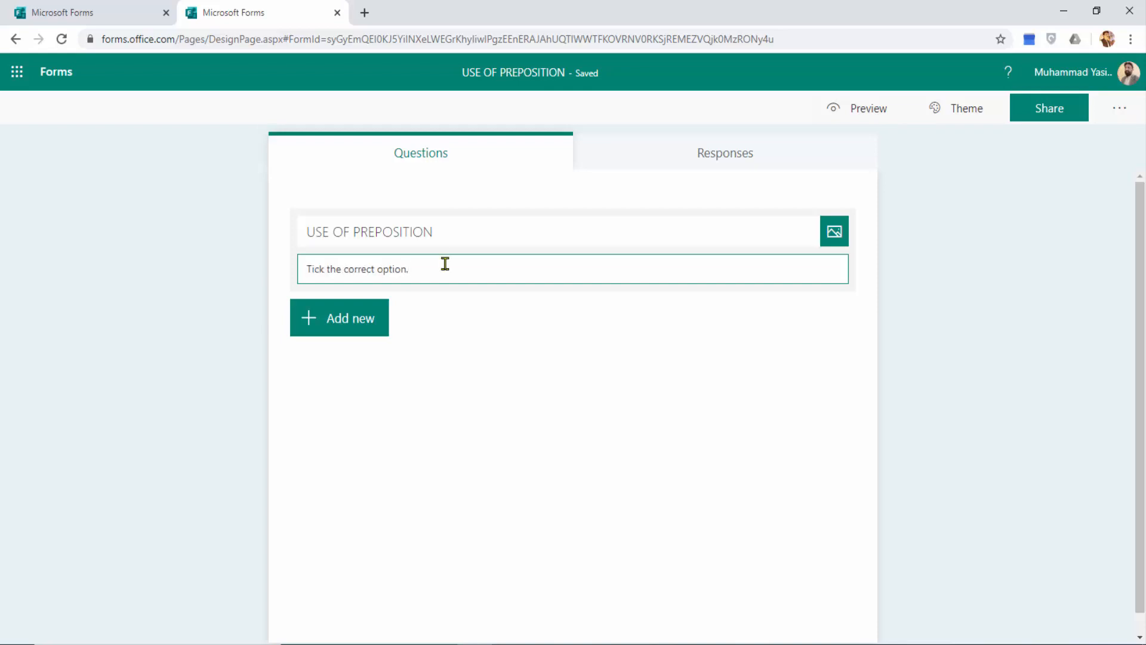
# Add a choice question with the text "I am obliged __________ you.".
pyautogui.click(349, 320)
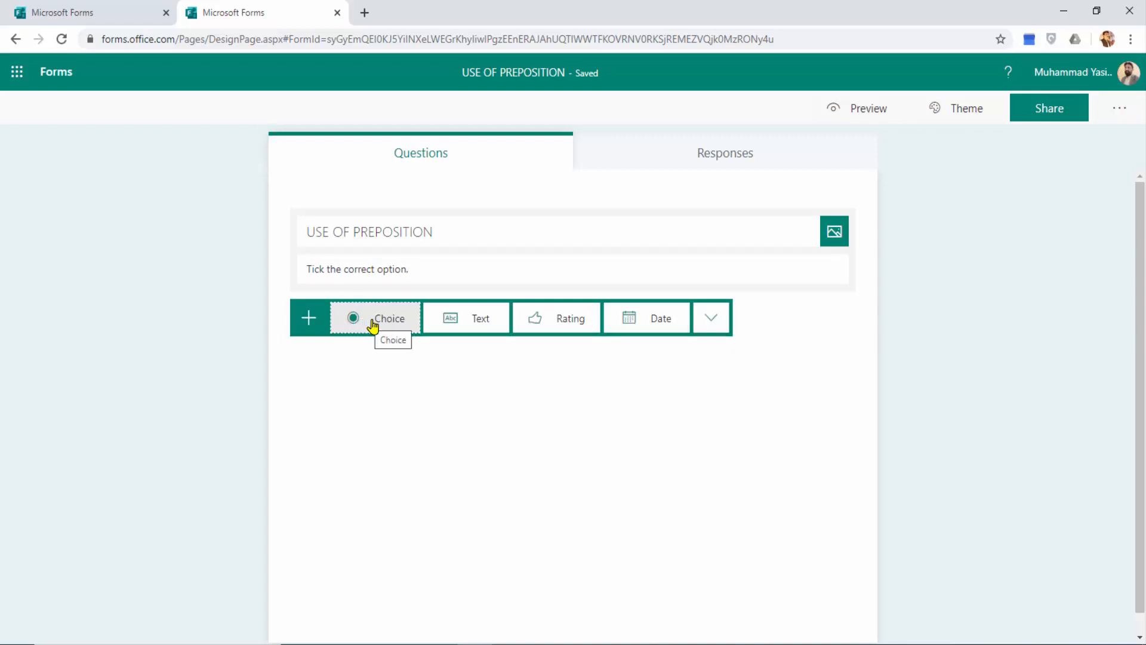
pyautogui.click(368, 320)
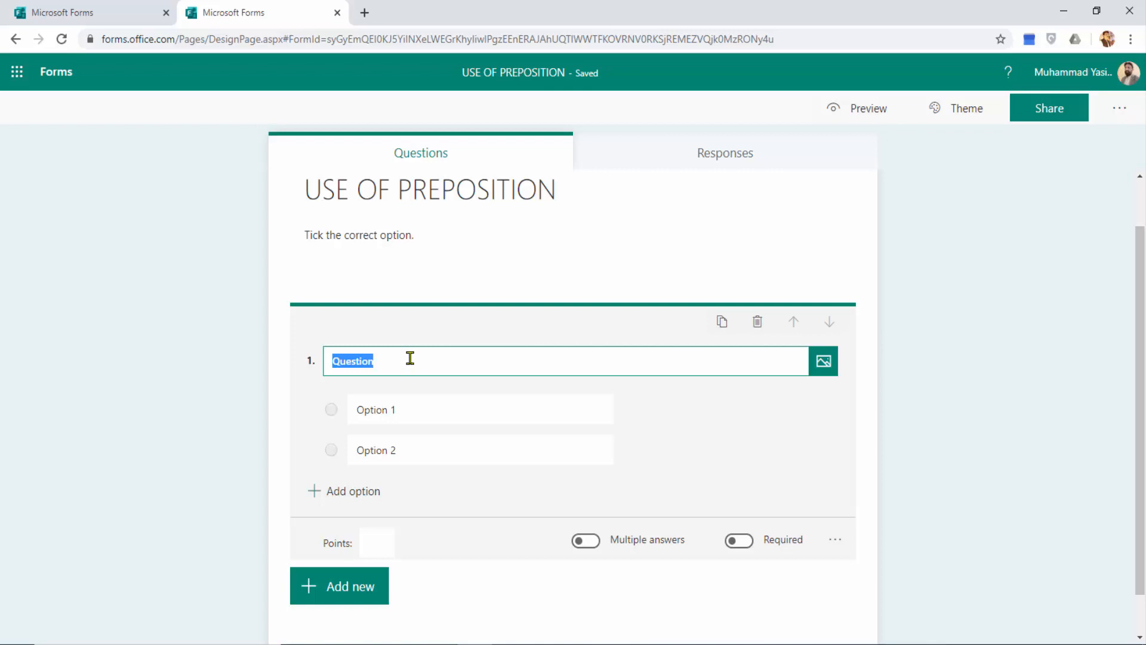
pyautogui.write('I am obliged __________ you.')
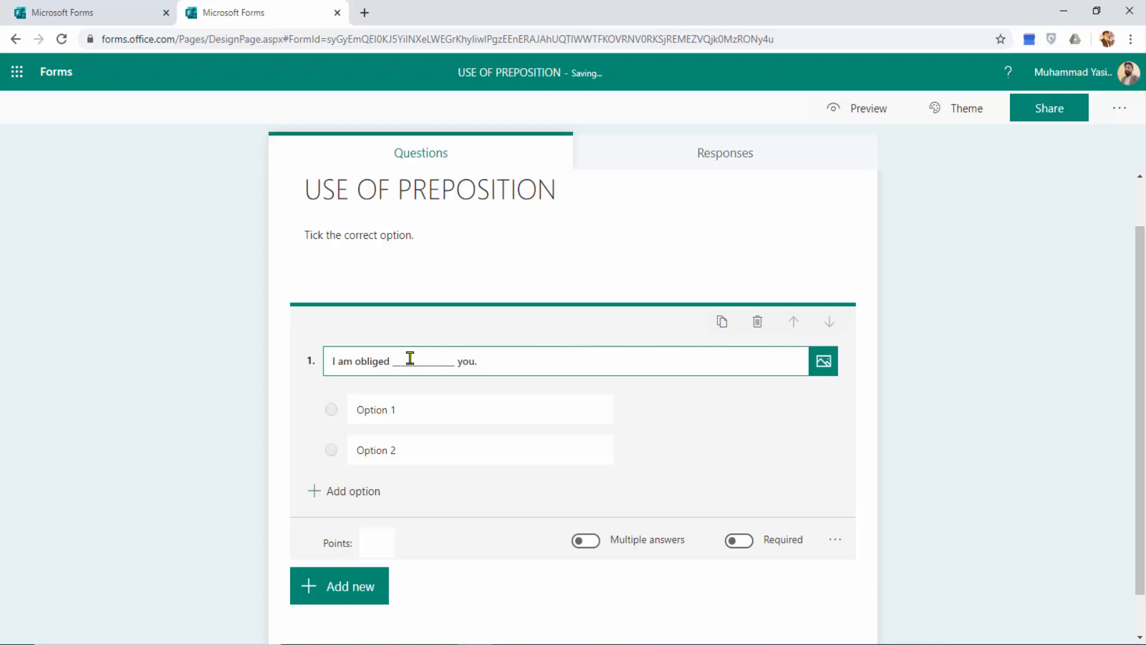
# Add two more answer options to question 1 for a total of four.
pyautogui.click(403, 407)
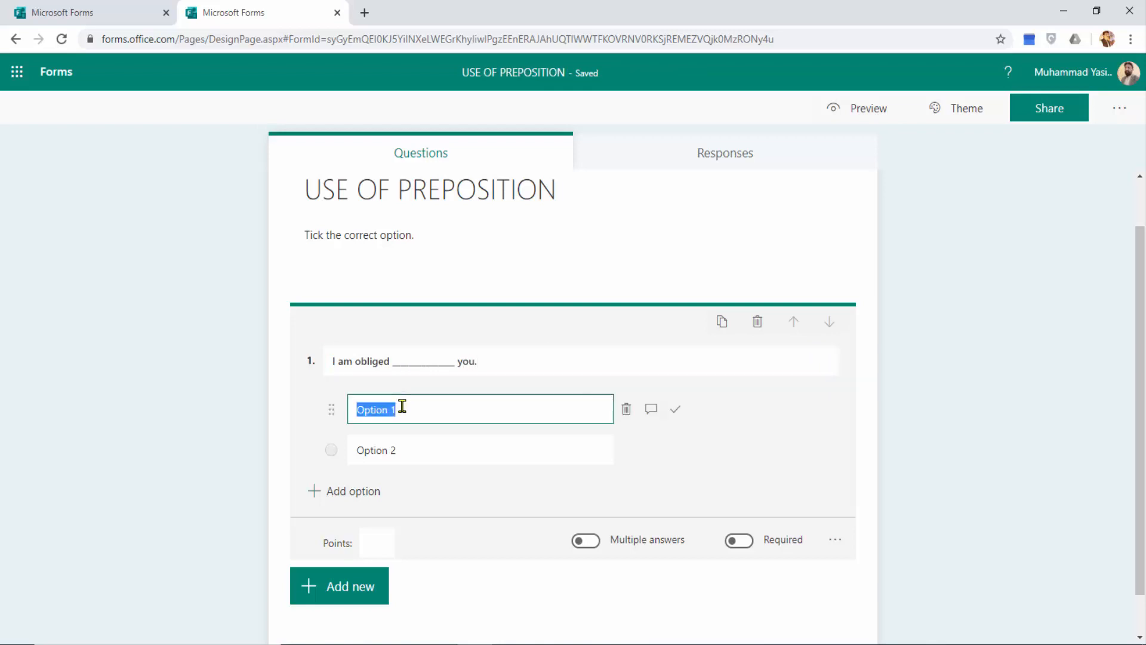
pyautogui.click(358, 492)
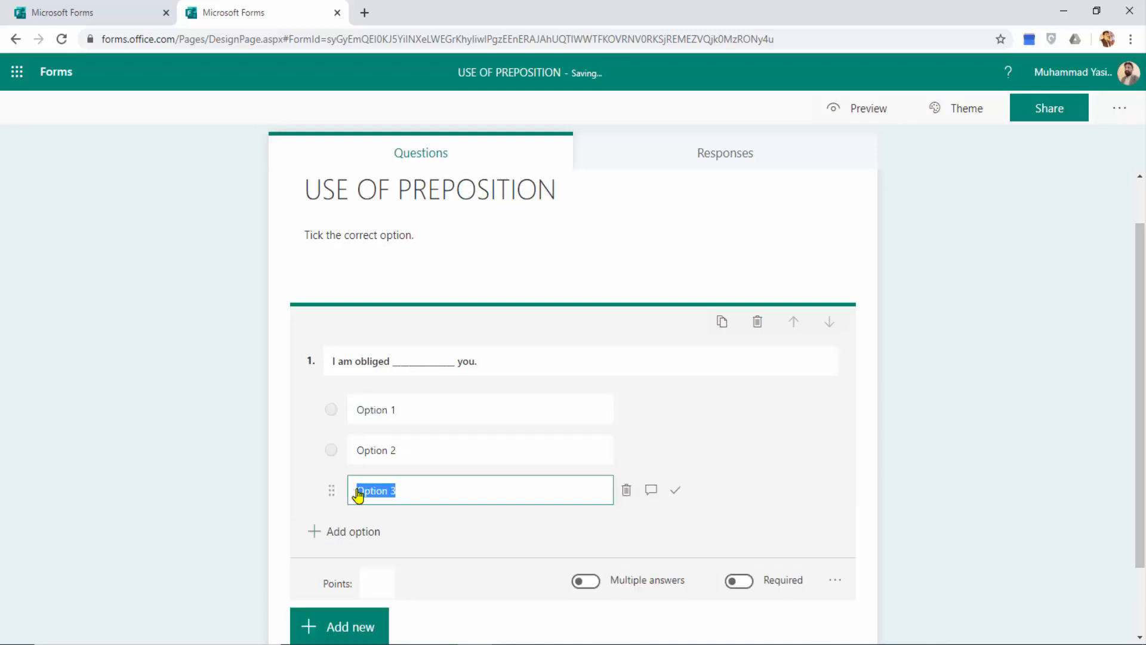
pyautogui.click(362, 532)
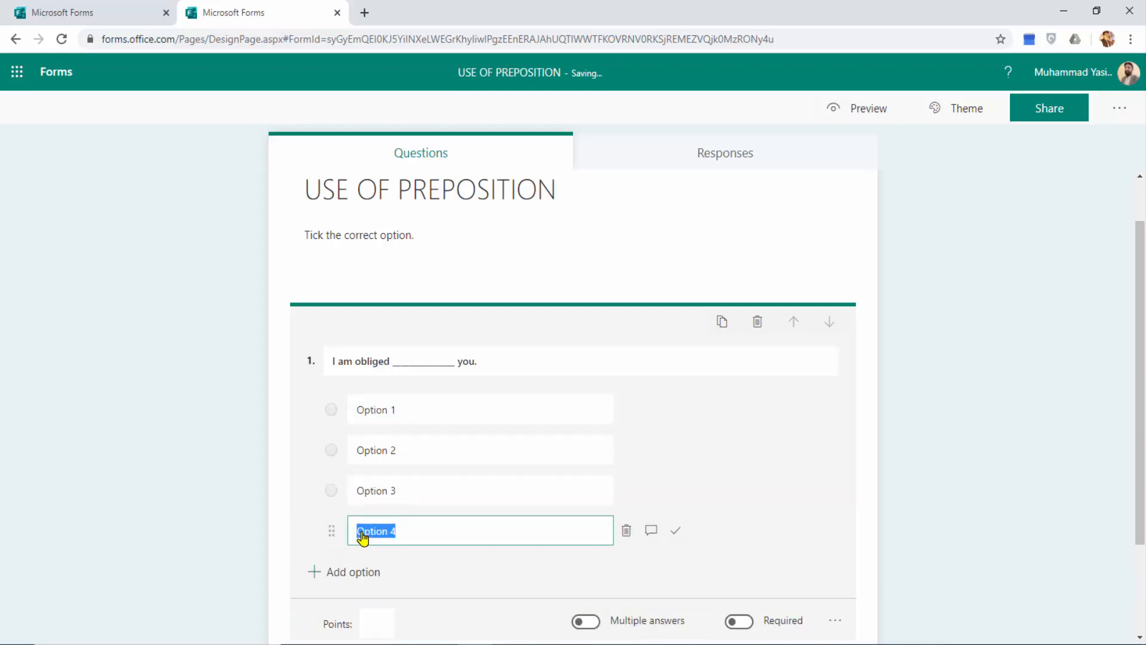
# Fill in the four answer options of question 1 as "with", "to", "of" and "from".
pyautogui.click(409, 413)
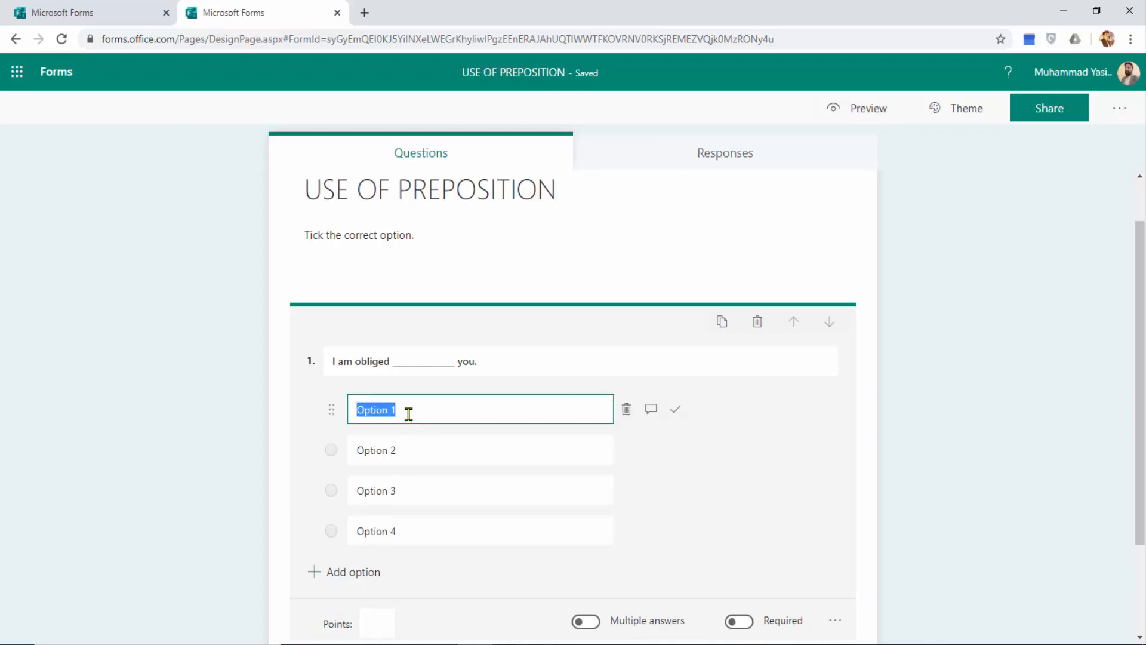
pyautogui.write('with')
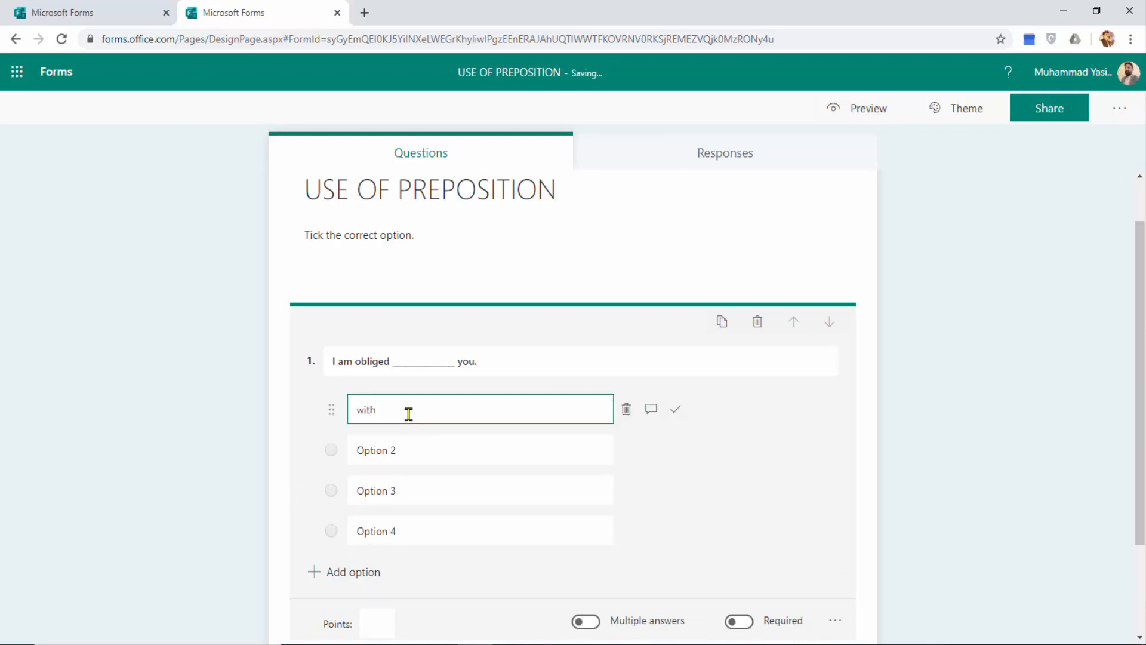
pyautogui.click(407, 445)
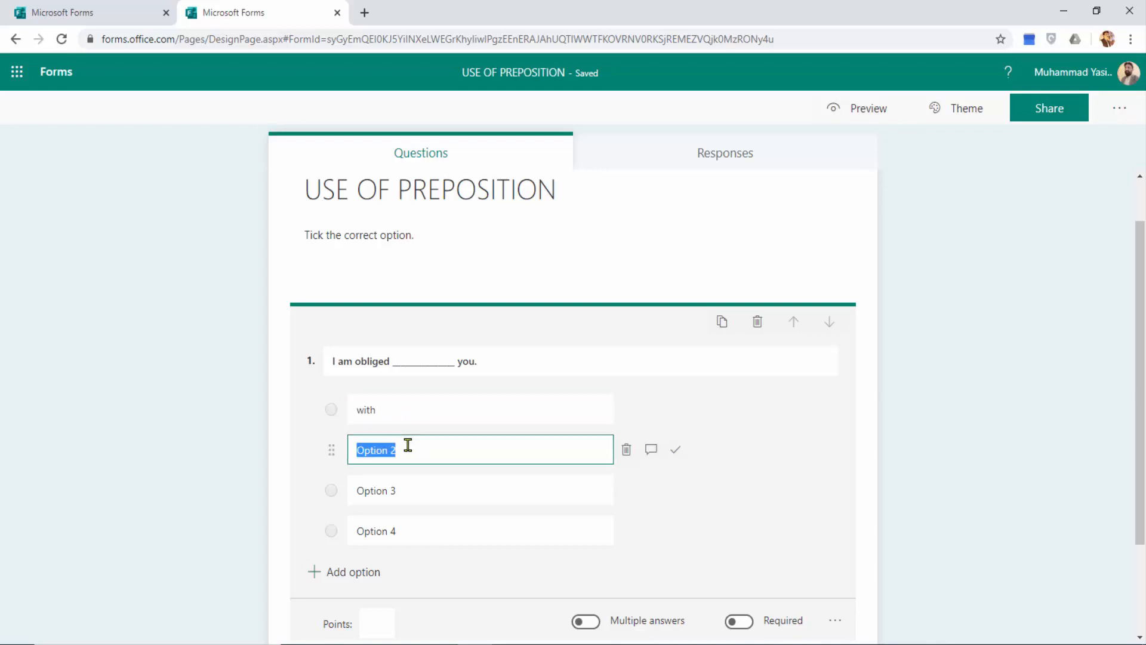
pyautogui.write('to')
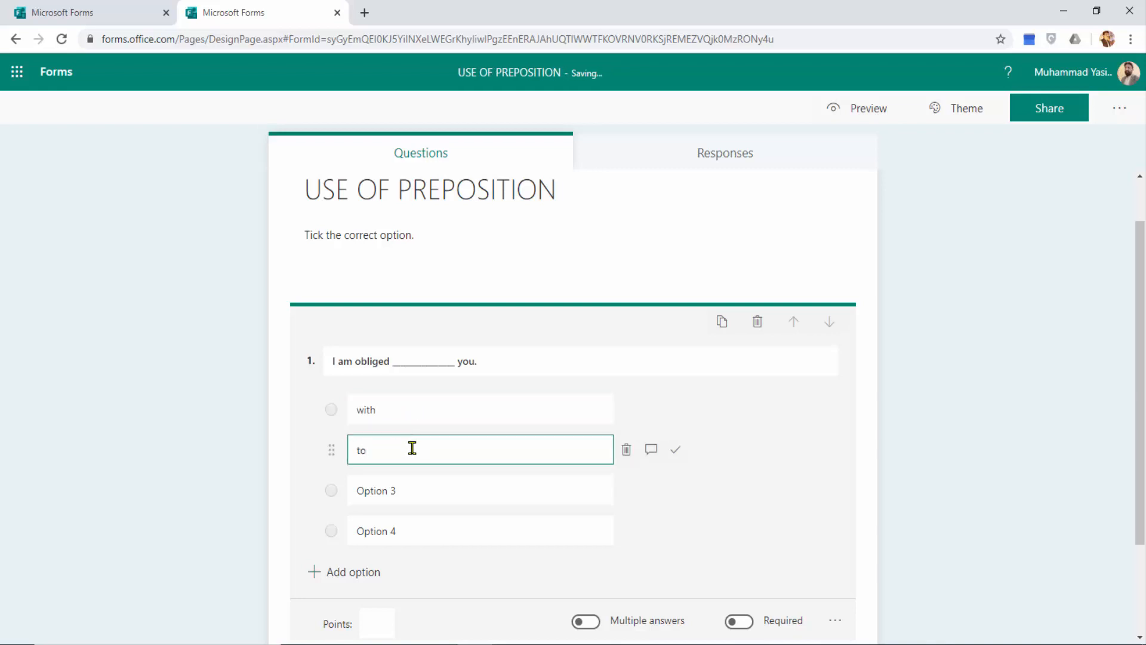
pyautogui.click(398, 492)
pyautogui.click(398, 492)
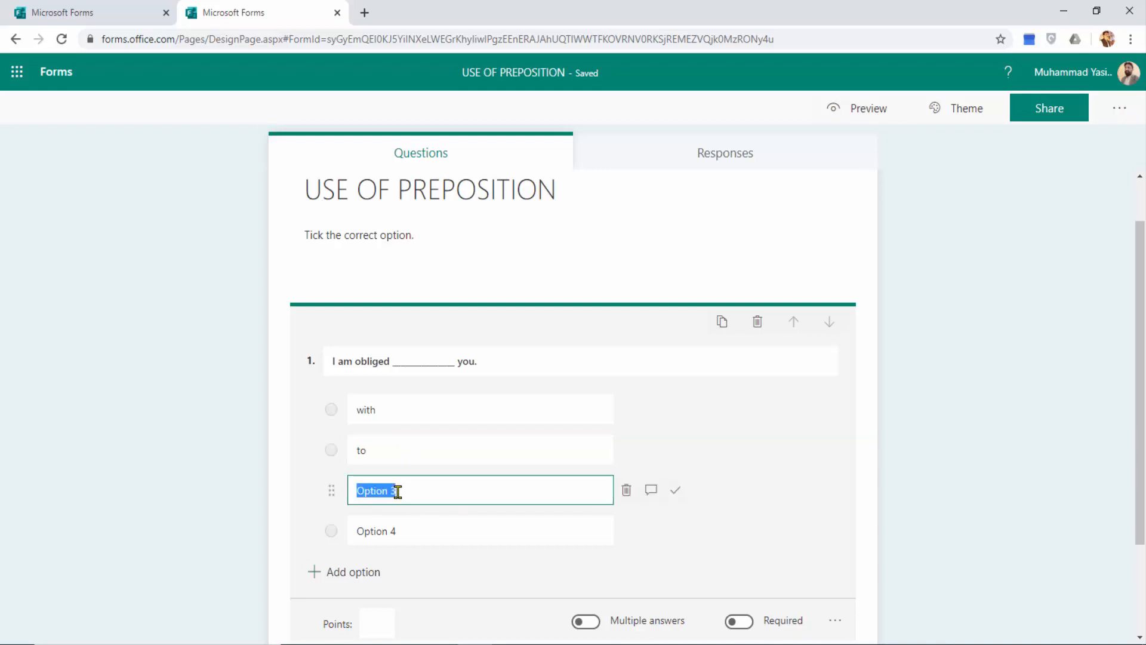
pyautogui.write('of')
pyautogui.click(395, 531)
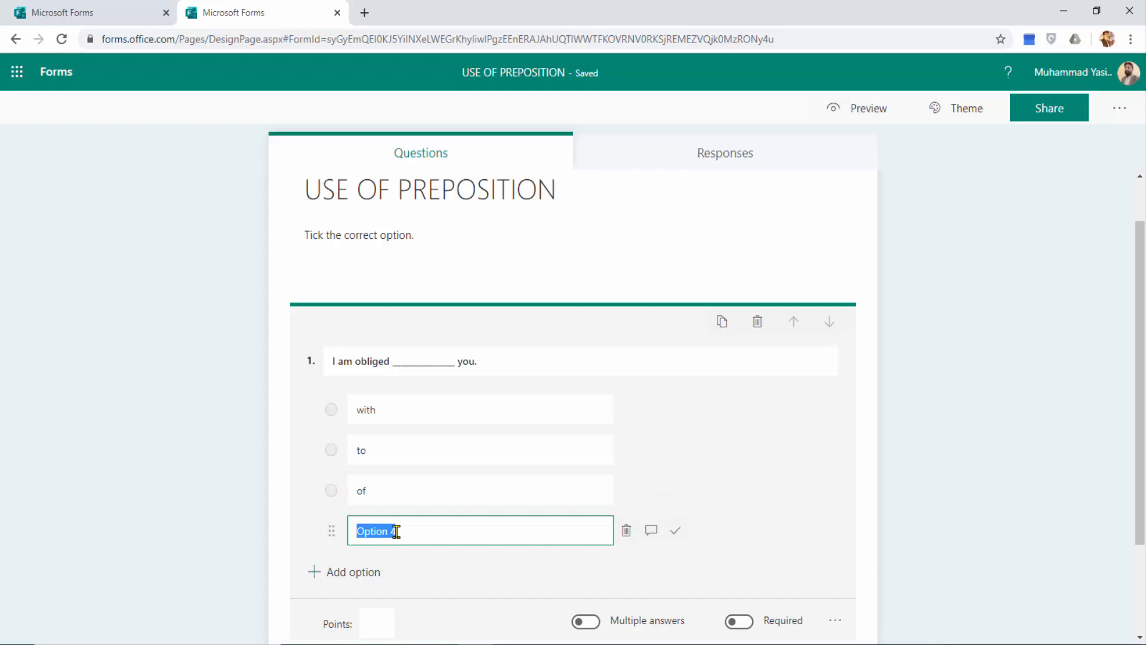
pyautogui.write('fro m')
# Mark the option "to" as the correct answer of question 1.
pyautogui.scroll(-2, 717, 432)
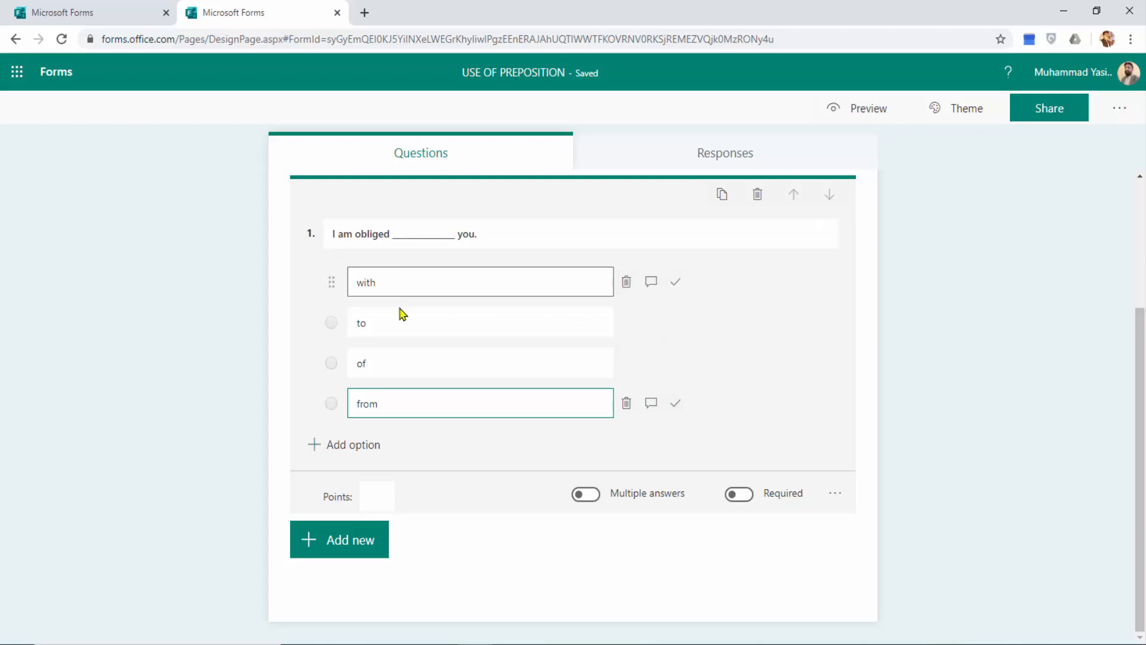
pyautogui.click(334, 329)
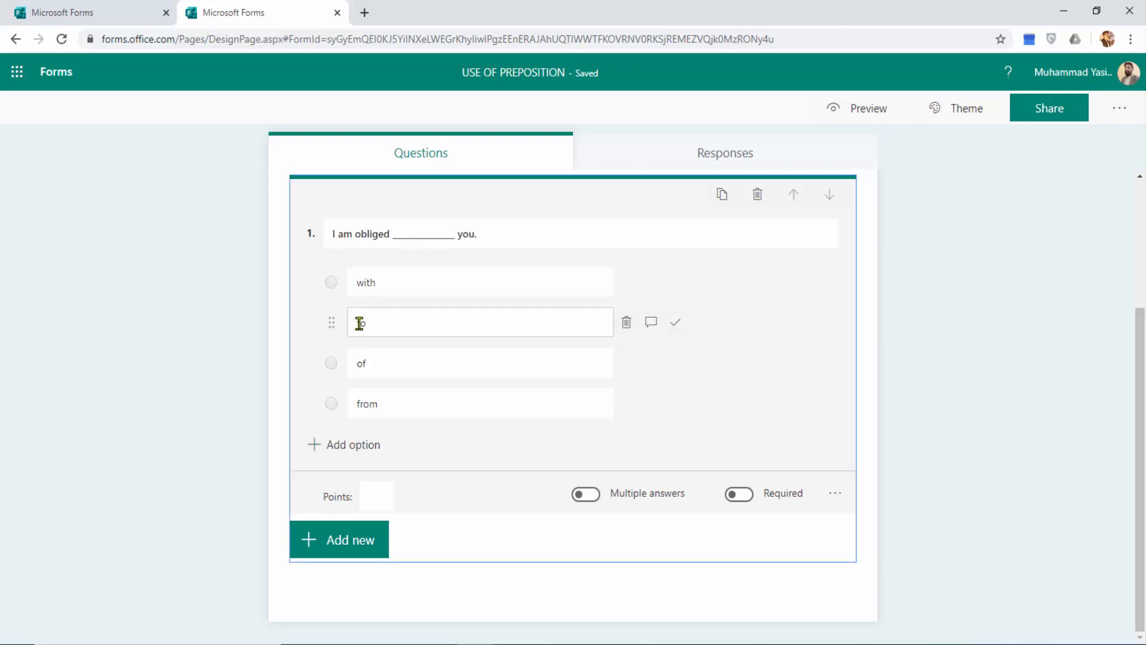
pyautogui.click(676, 326)
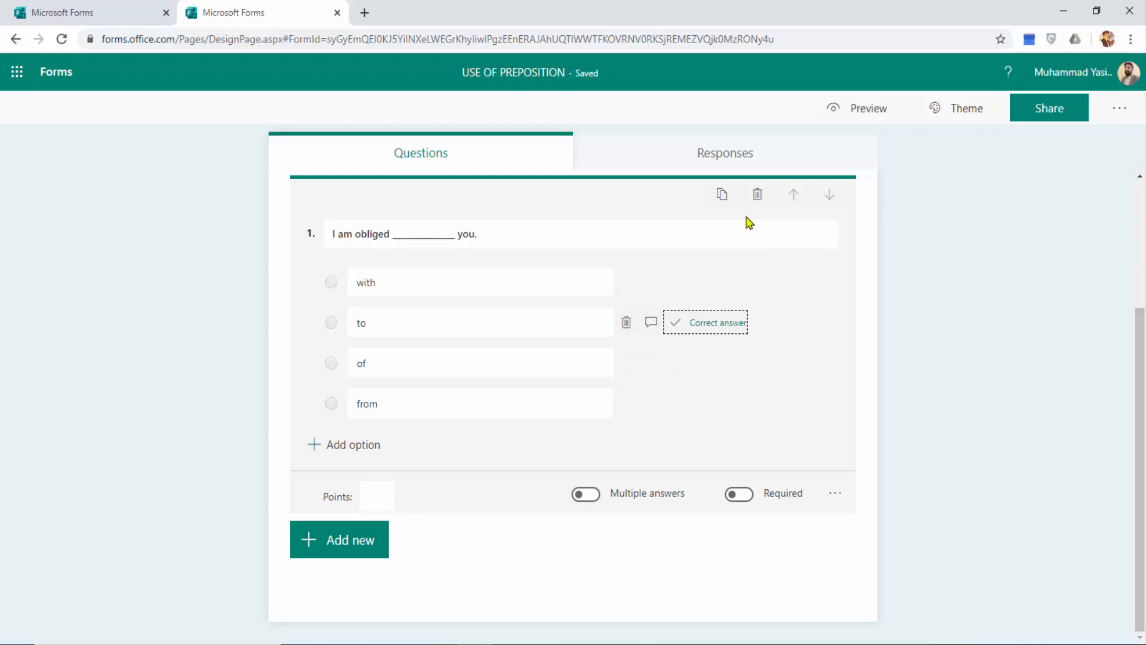
# Copy the quiz's response link and post it in the class team's General channel in Microsoft Teams.
pyautogui.click(1039, 113)
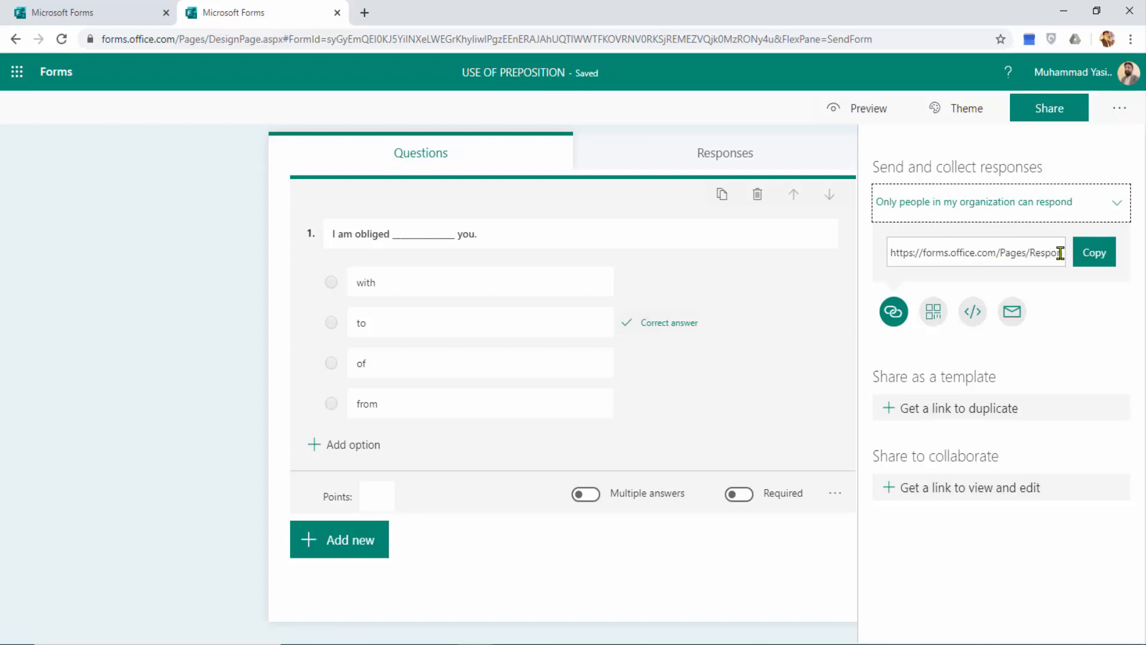
pyautogui.click(1094, 258)
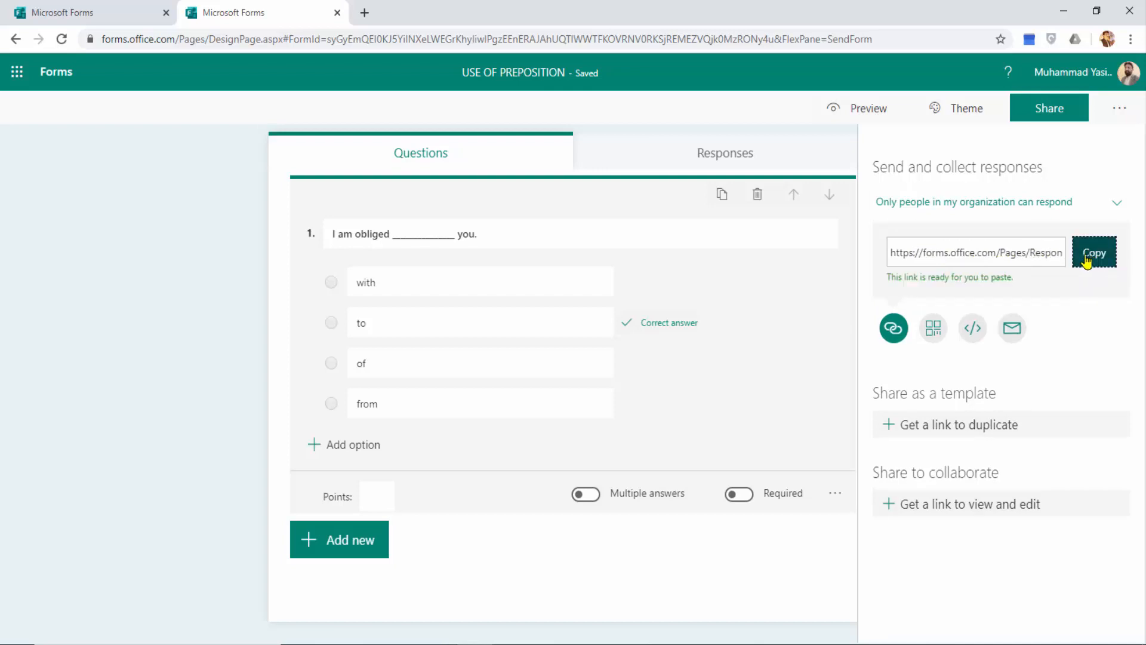
pyautogui.click(582, 644)
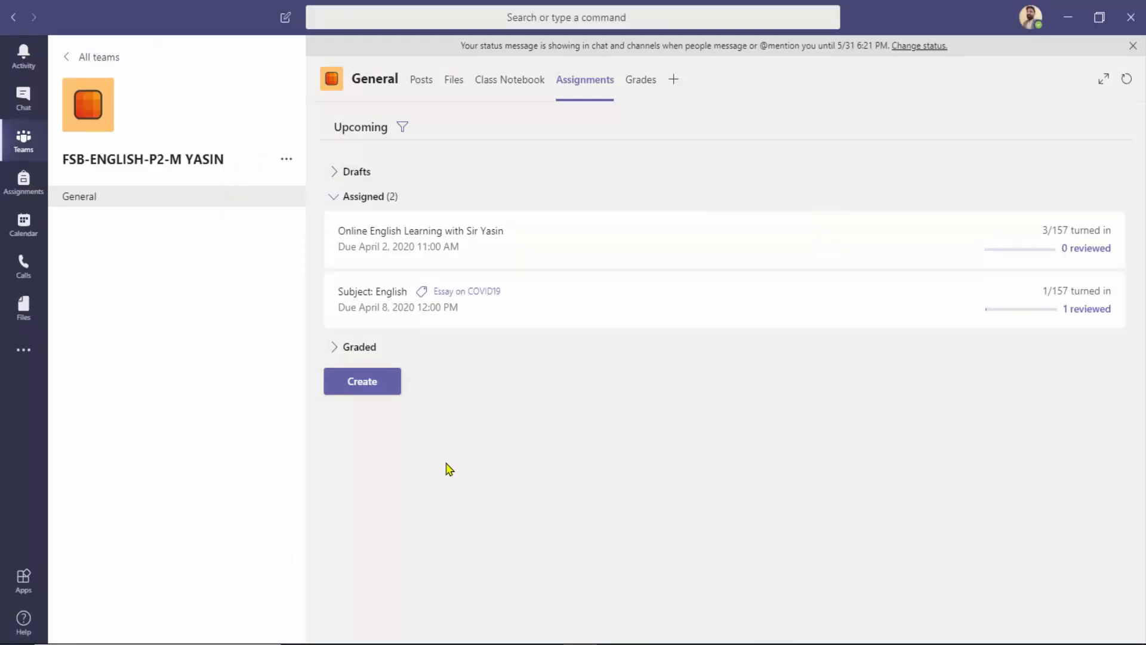
pyautogui.click(420, 87)
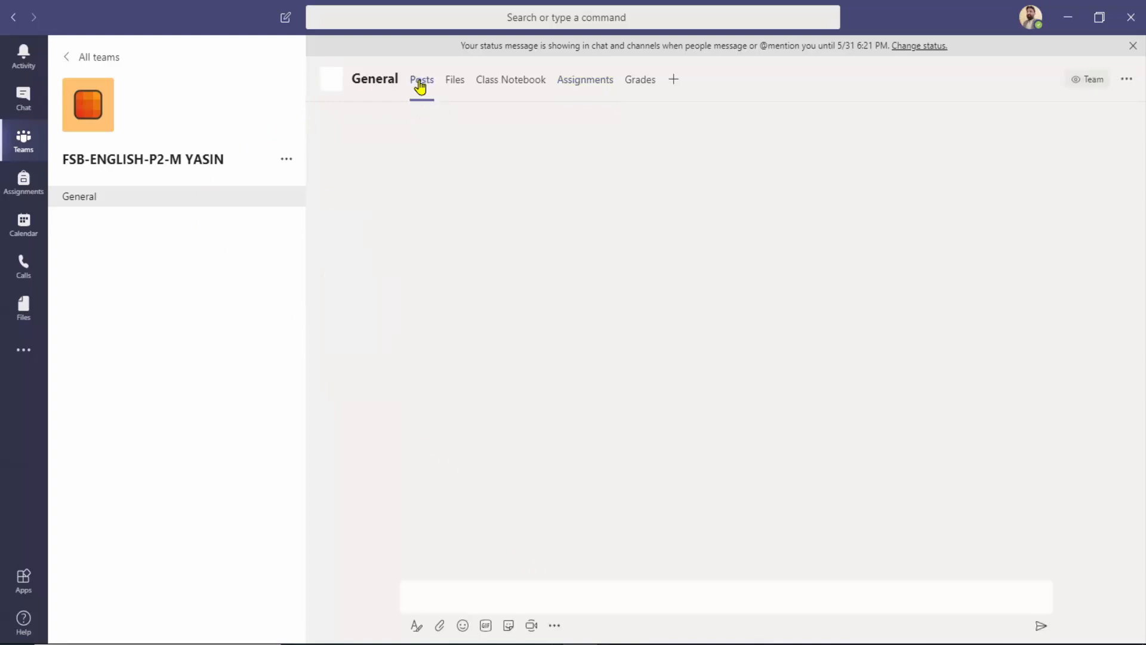
pyautogui.click(515, 594)
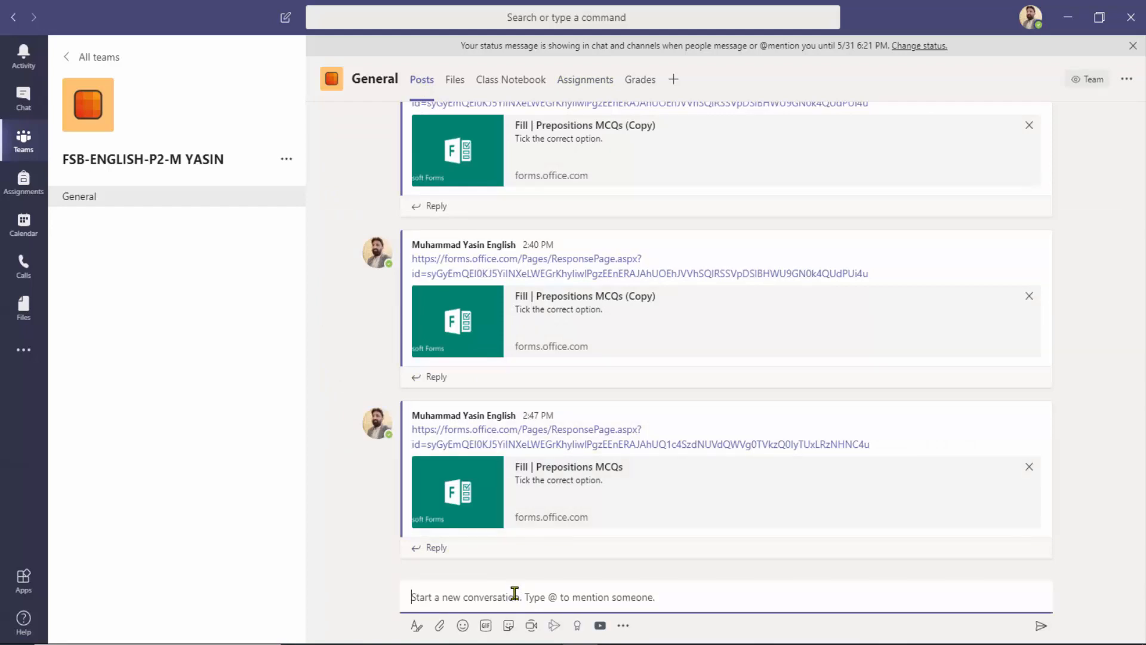
pyautogui.hotkey('ctrl', 'v')
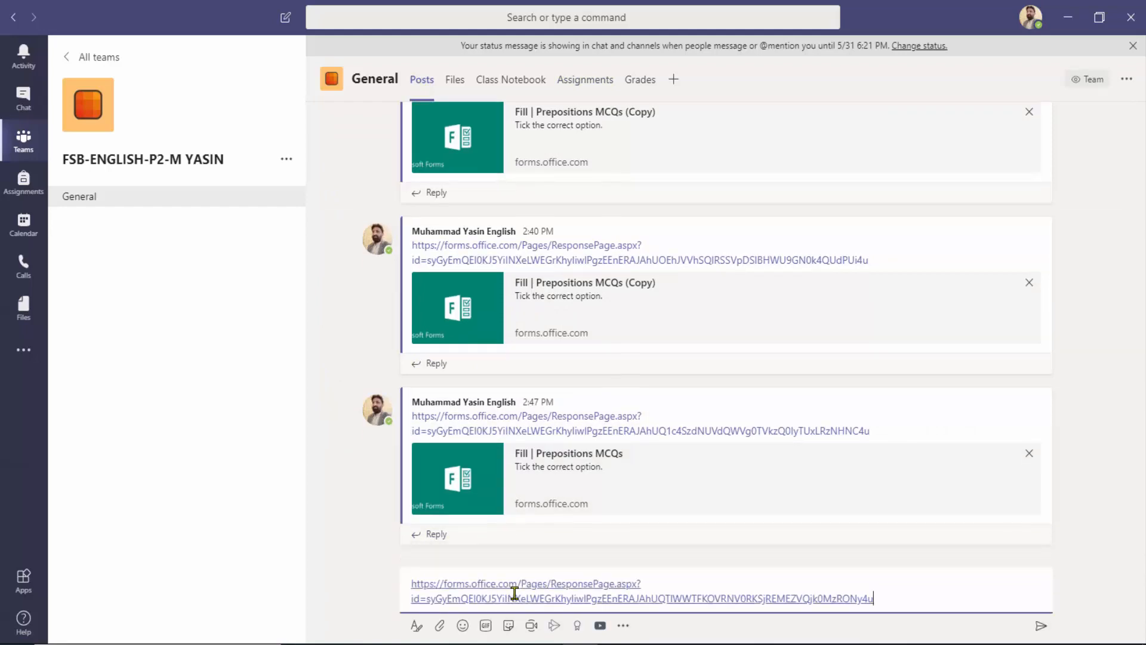
pyautogui.click(1040, 627)
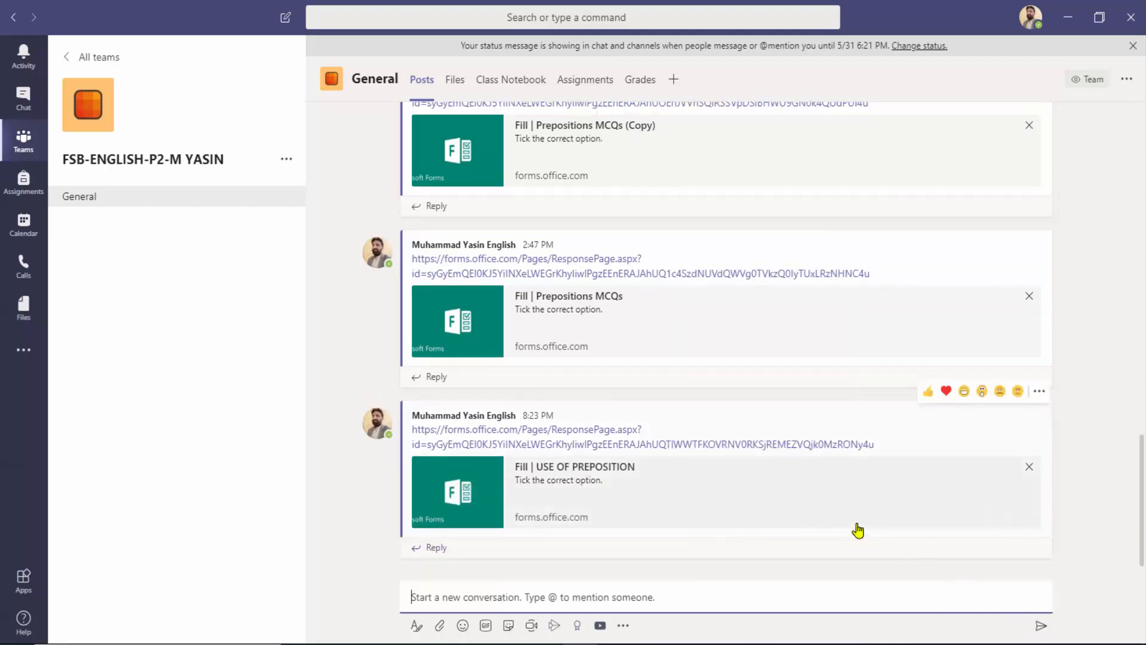
# Open the newly posted USE OF PREPOSITION quiz link to view its response page.
pyautogui.click(681, 446)
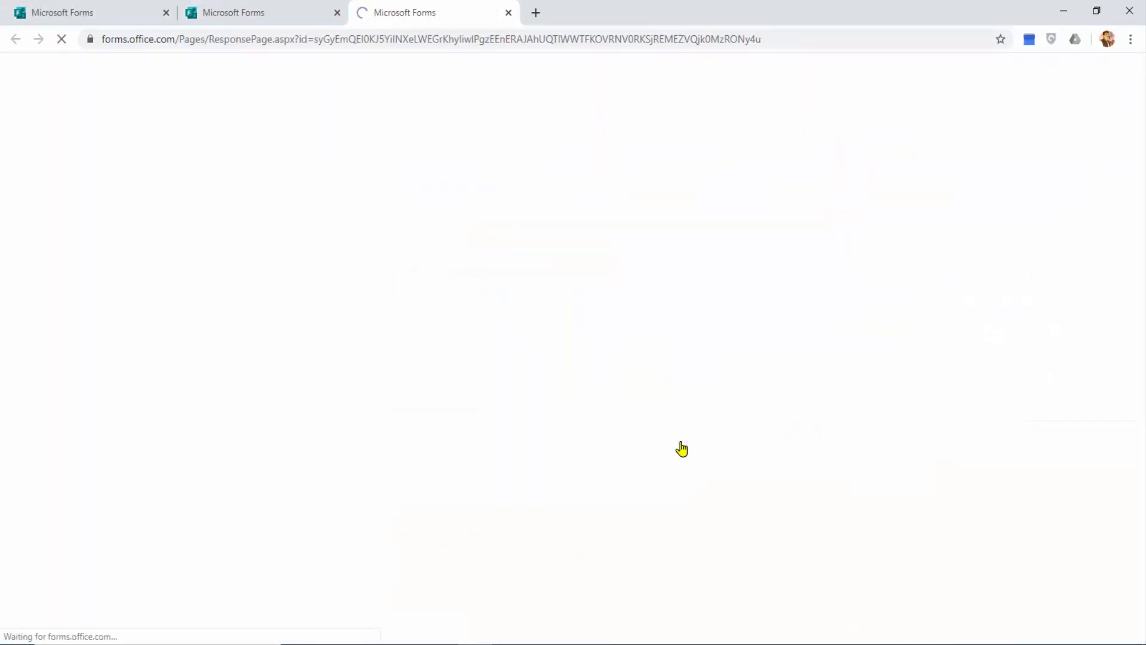